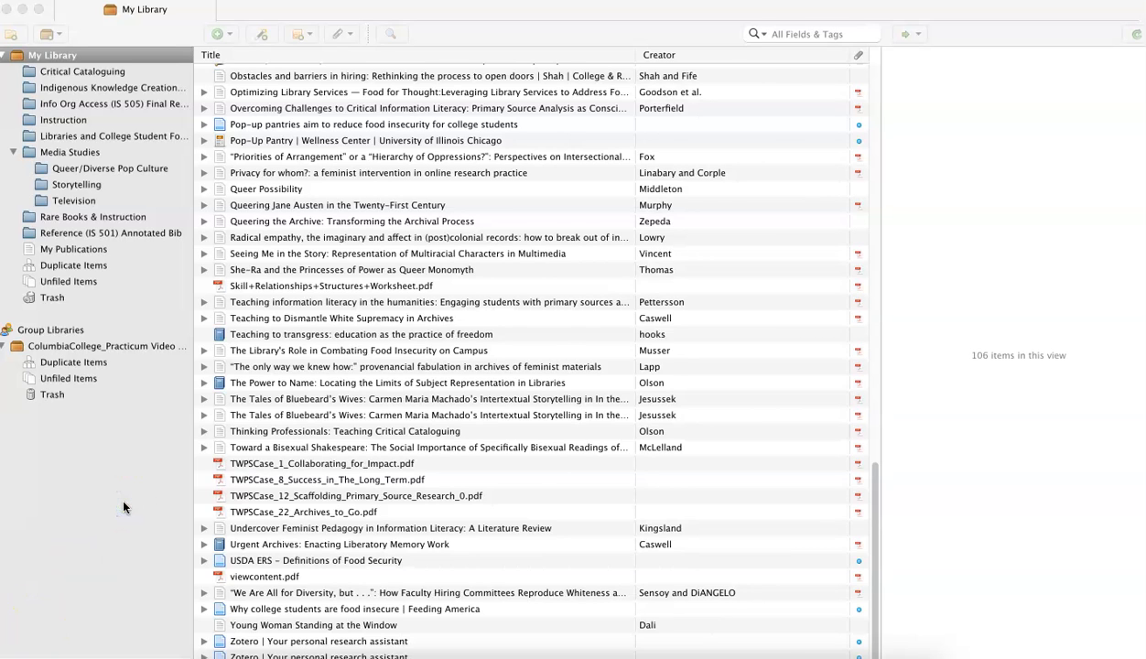
Copy a Modern Language Association 9th edition citation of "Queering Jane Austen in the Twenty-First Century" to the clipboard, using Citations output mode
left_click(336, 210)
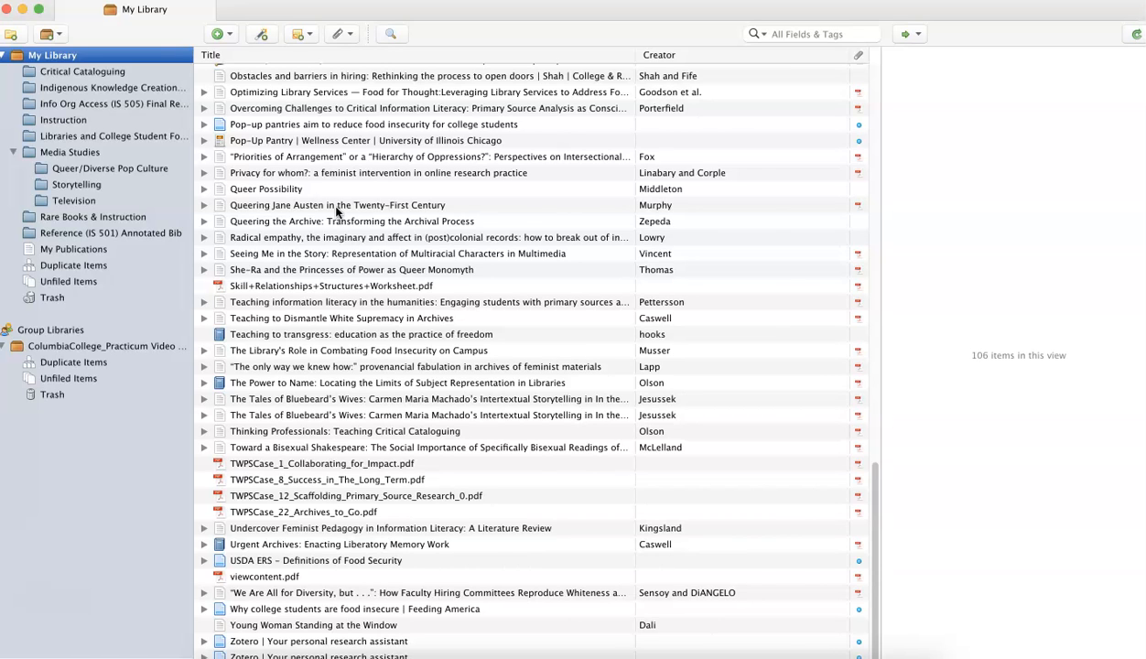
left_click(336, 210)
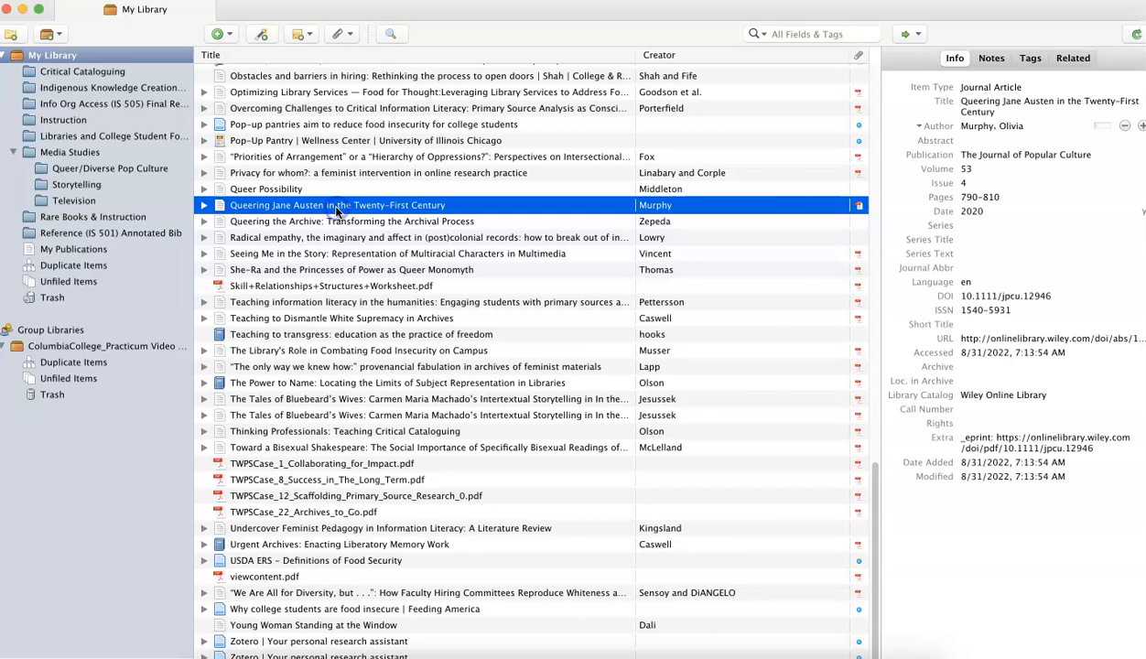
right_click(336, 210)
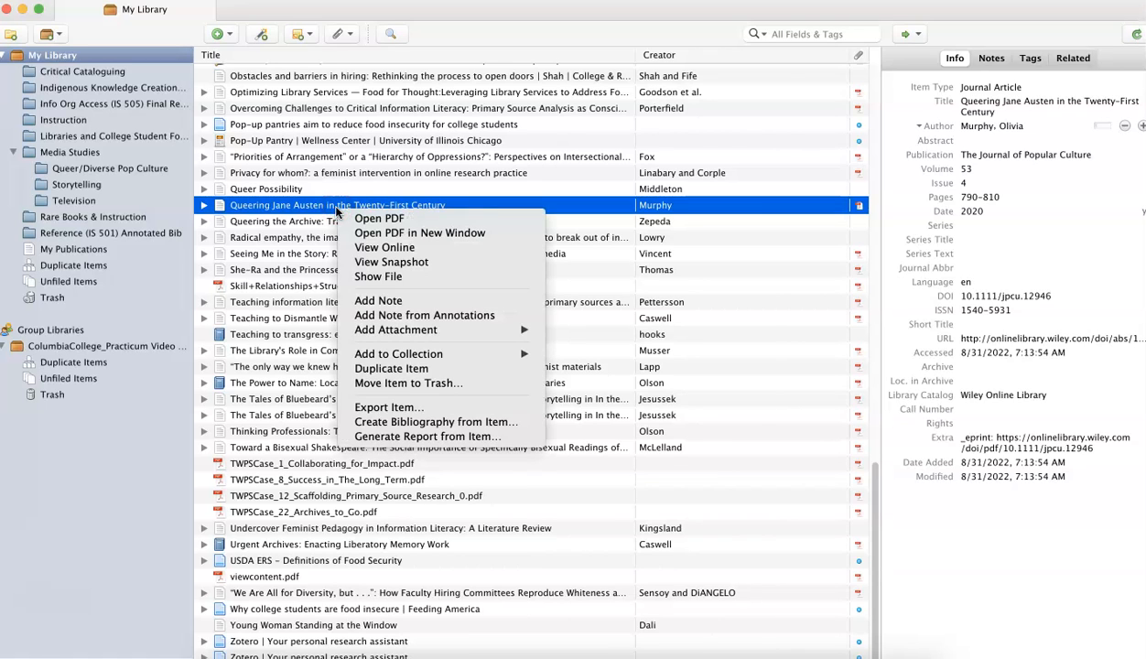
left_click(466, 423)
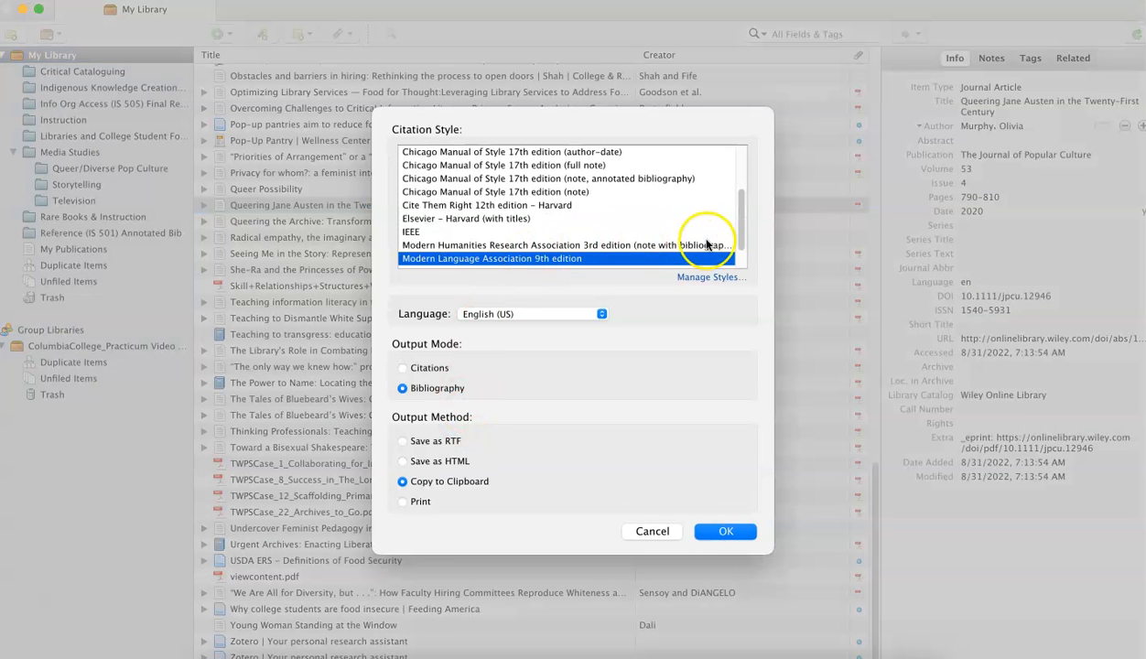
mouse_move(741, 234)
left_mouse_down()
mouse_move(732, 185)
mouse_move(742, 249)
left_mouse_up()
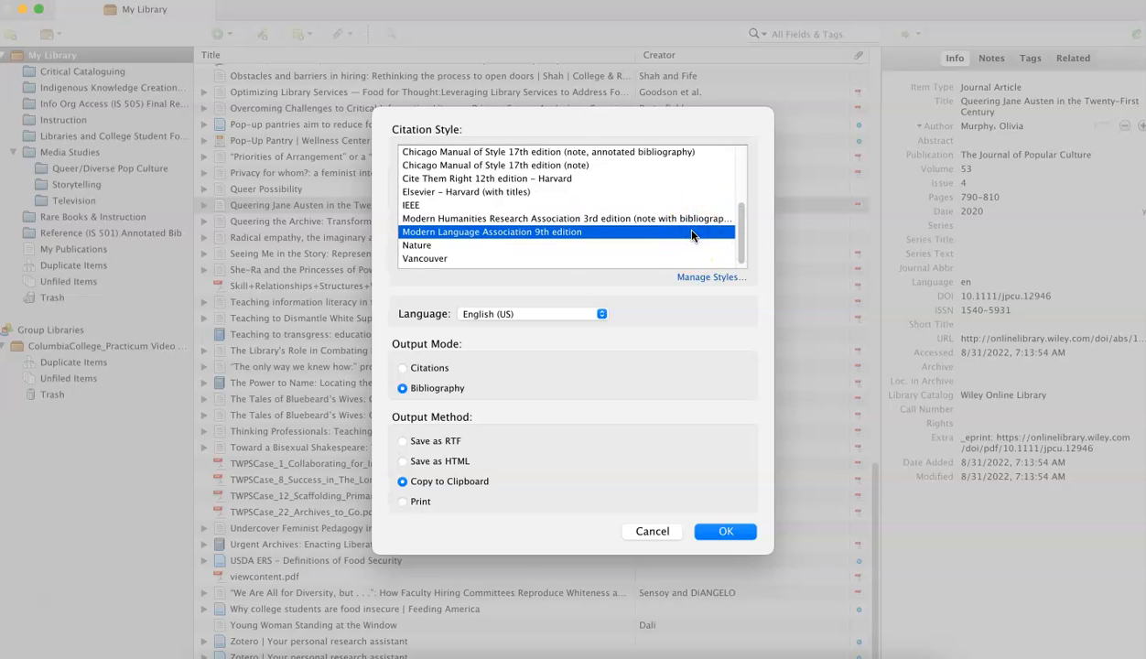
left_click(424, 370)
left_click(469, 479)
left_click(722, 531)
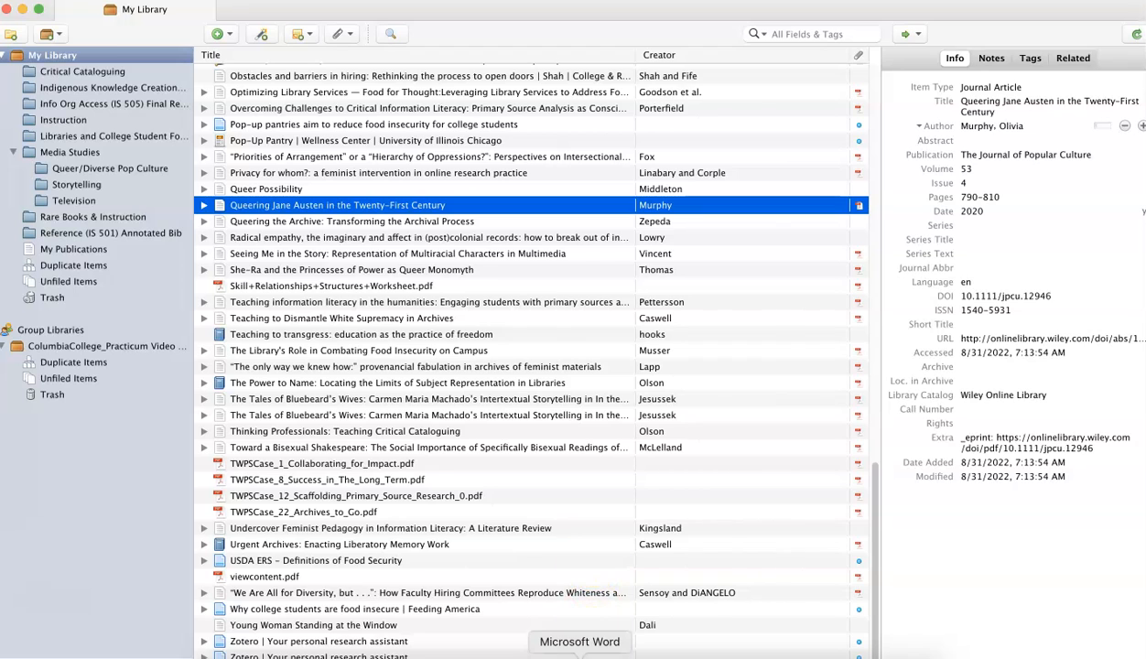
Switch to Microsoft Word and paste the copied in-text citation after the closing quotation mark in the first paragraph
left_click(579, 651)
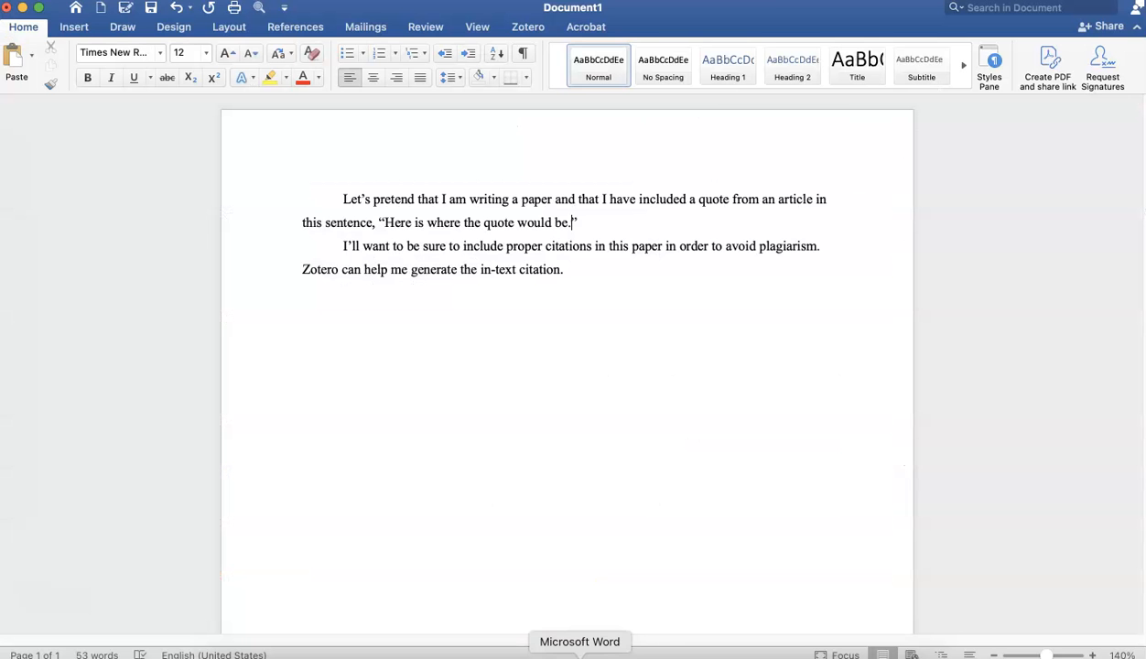
left_click(583, 223)
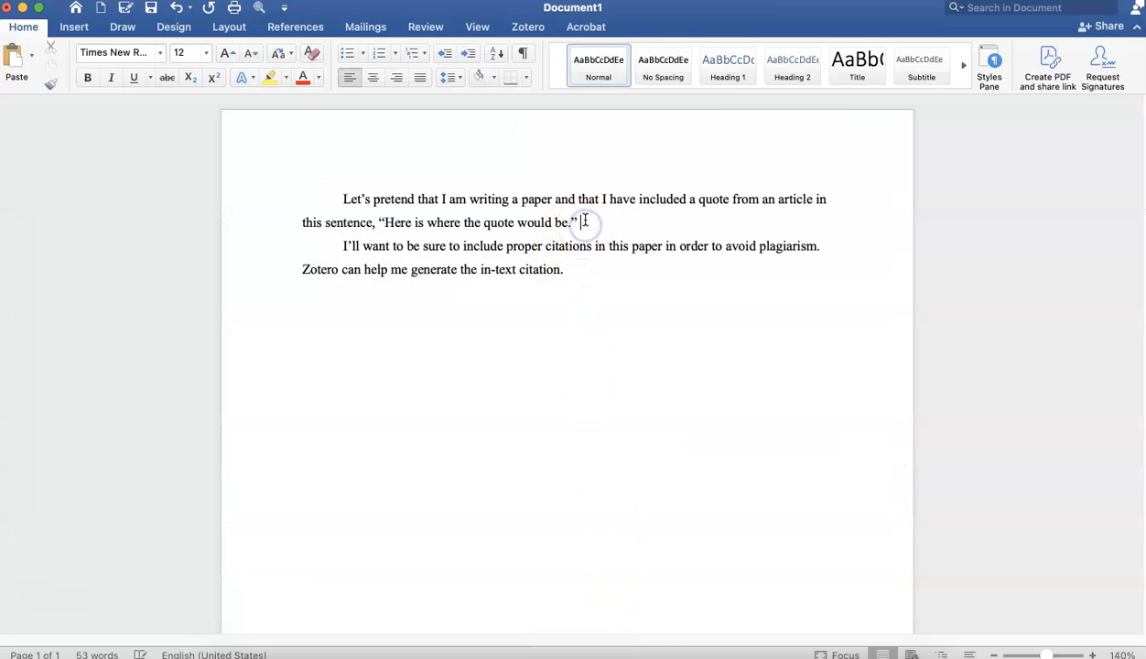
right_click(584, 225)
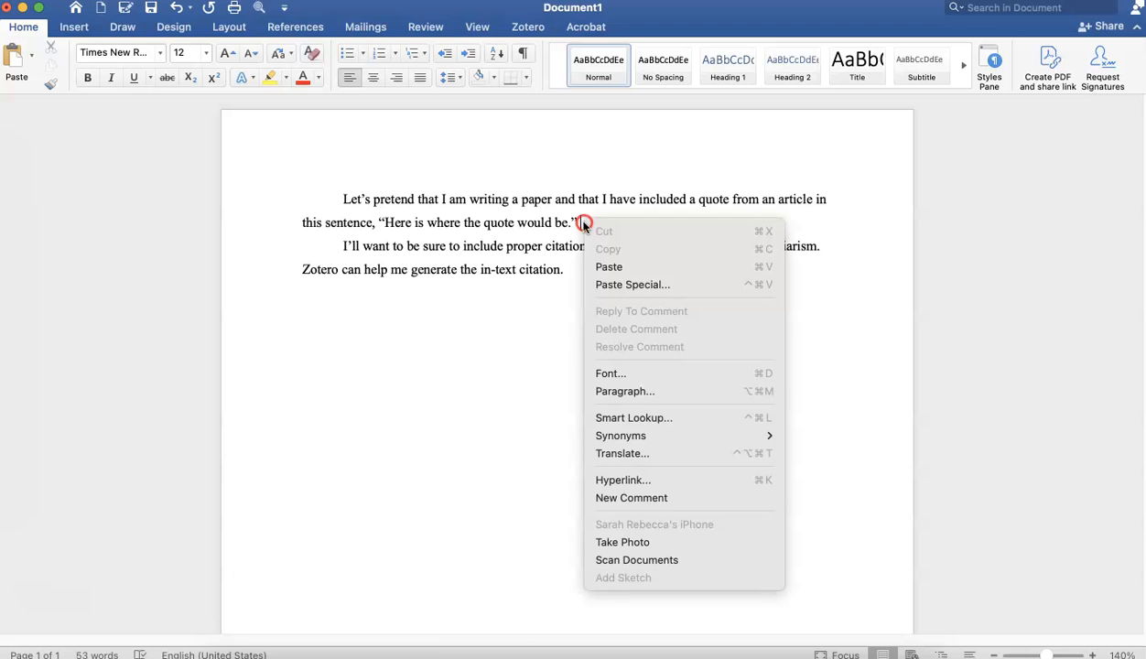
left_click(604, 266)
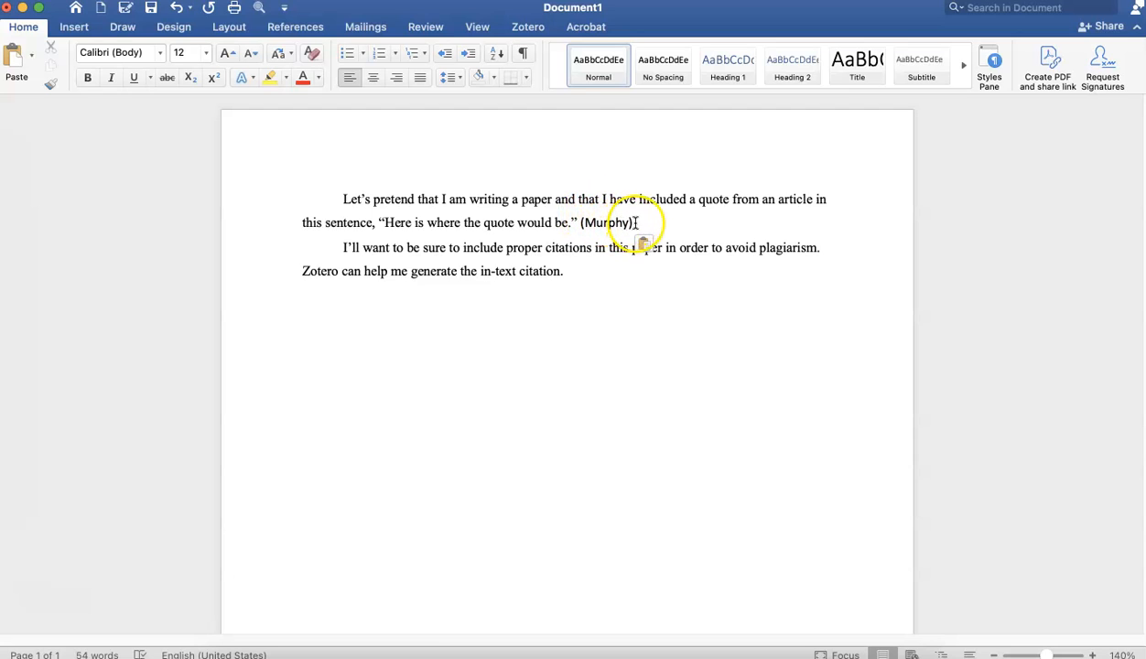
Add page number 67 after the author's surname inside the in-text citation's parentheses
left_click(632, 223)
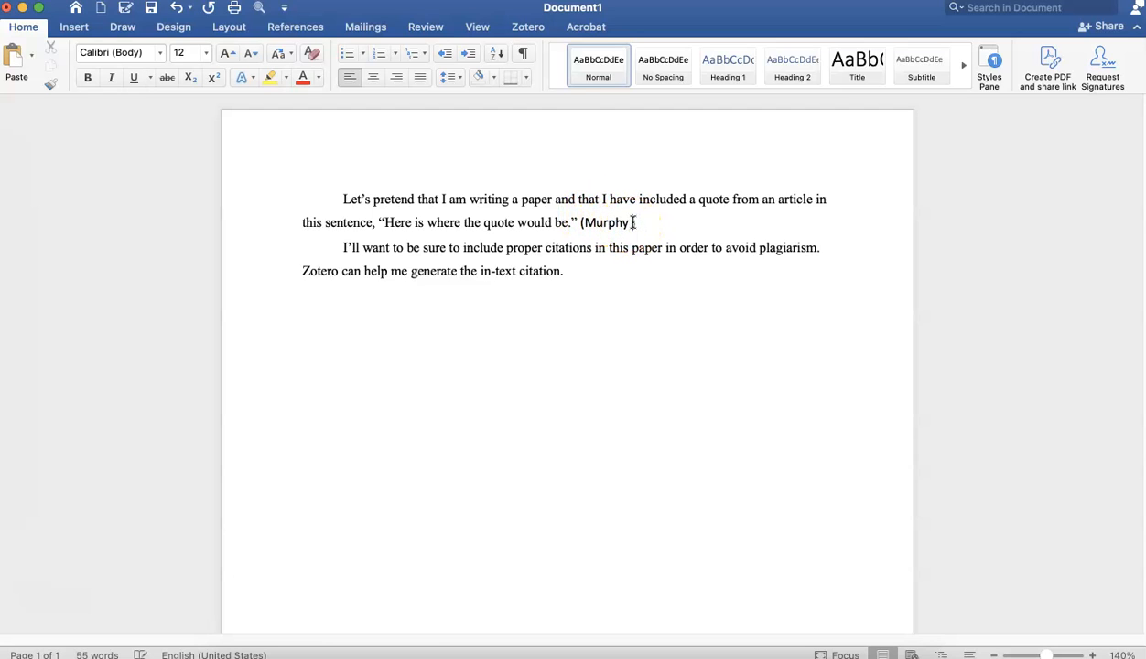
type("67")
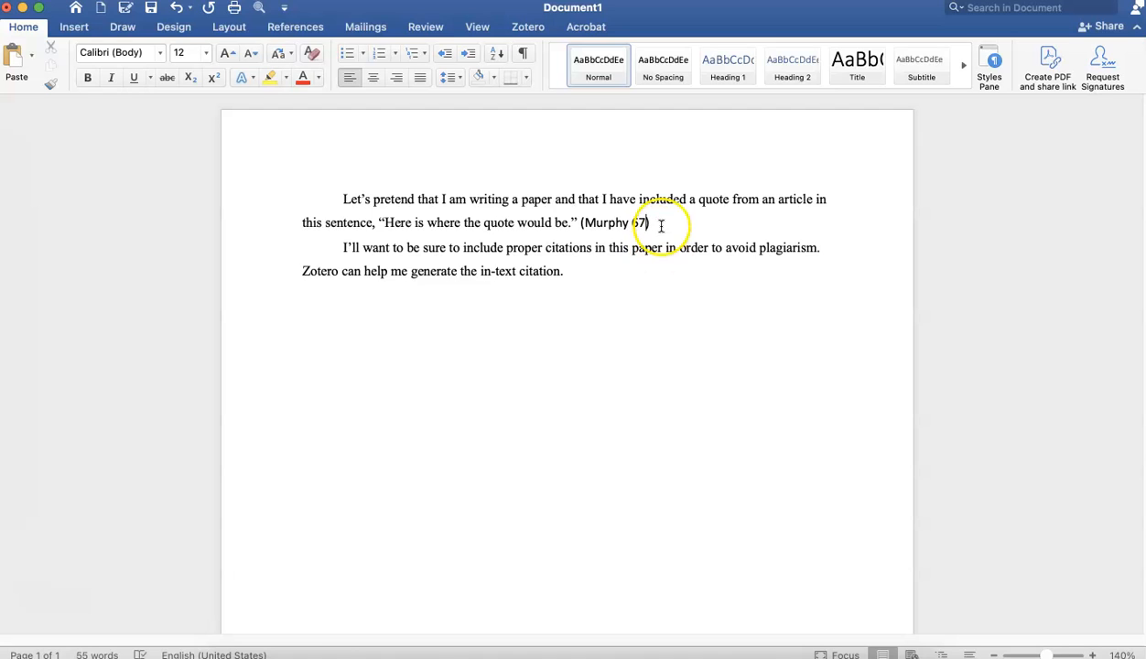
left_click_drag(655, 224, 583, 229)
left_click(664, 203)
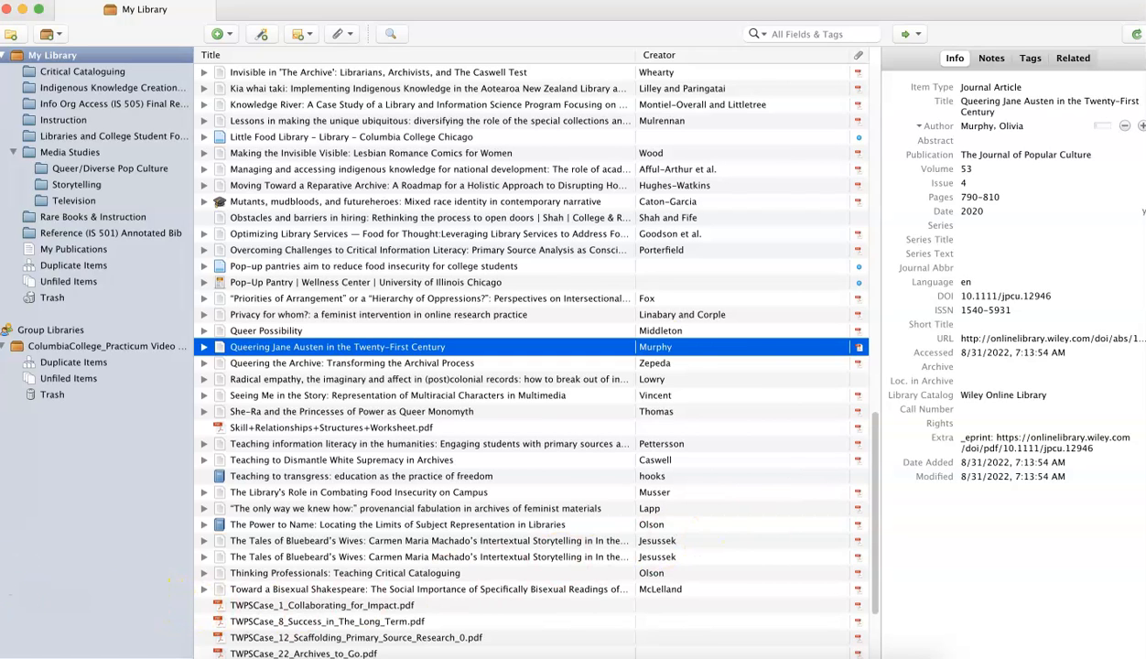
In Zotero, copy a Modern Language Association 9th edition bibliography entry for "Queering Jane Austen in the Twenty-First Century" to the clipboard
right_click(597, 347)
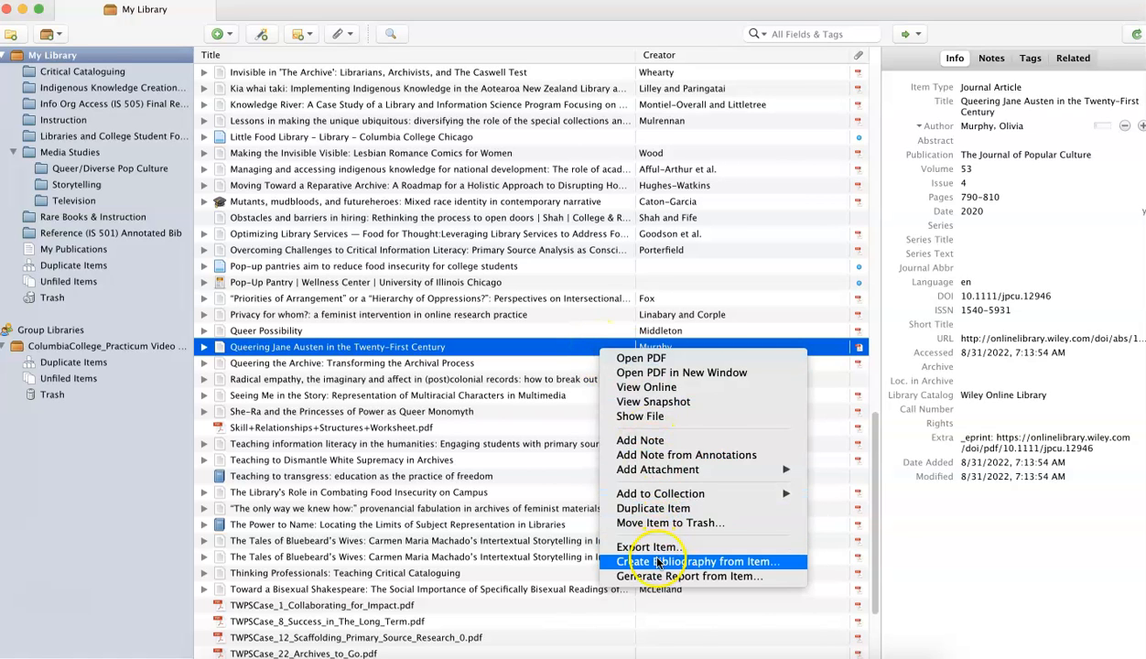
key("Escape")
right_click(572, 341)
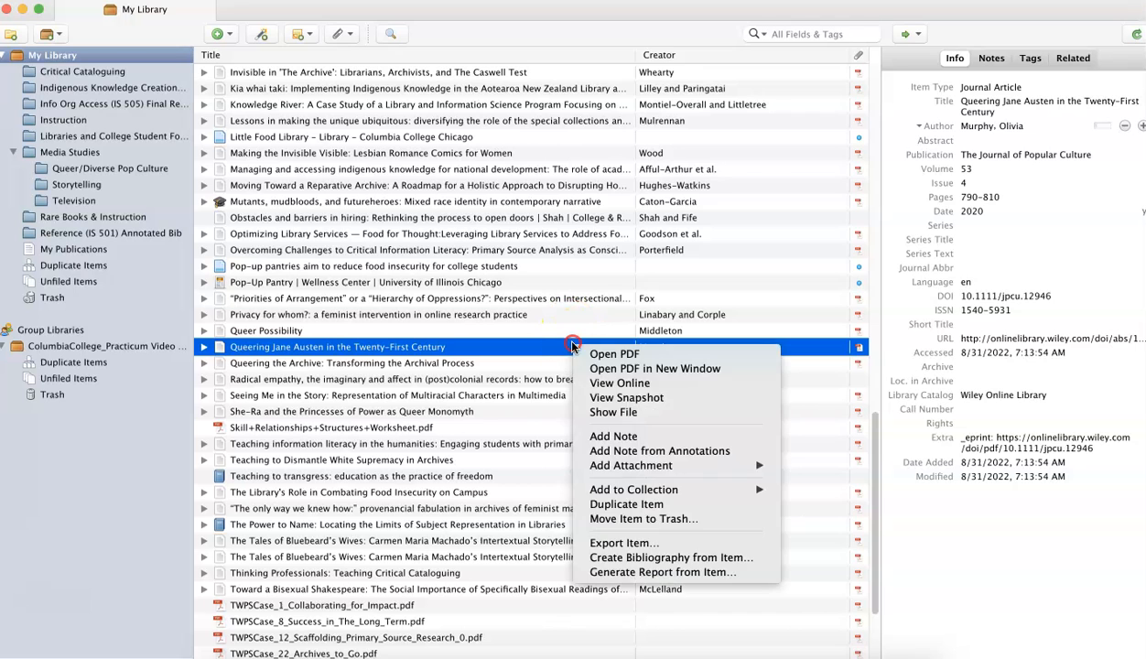
left_click(615, 557)
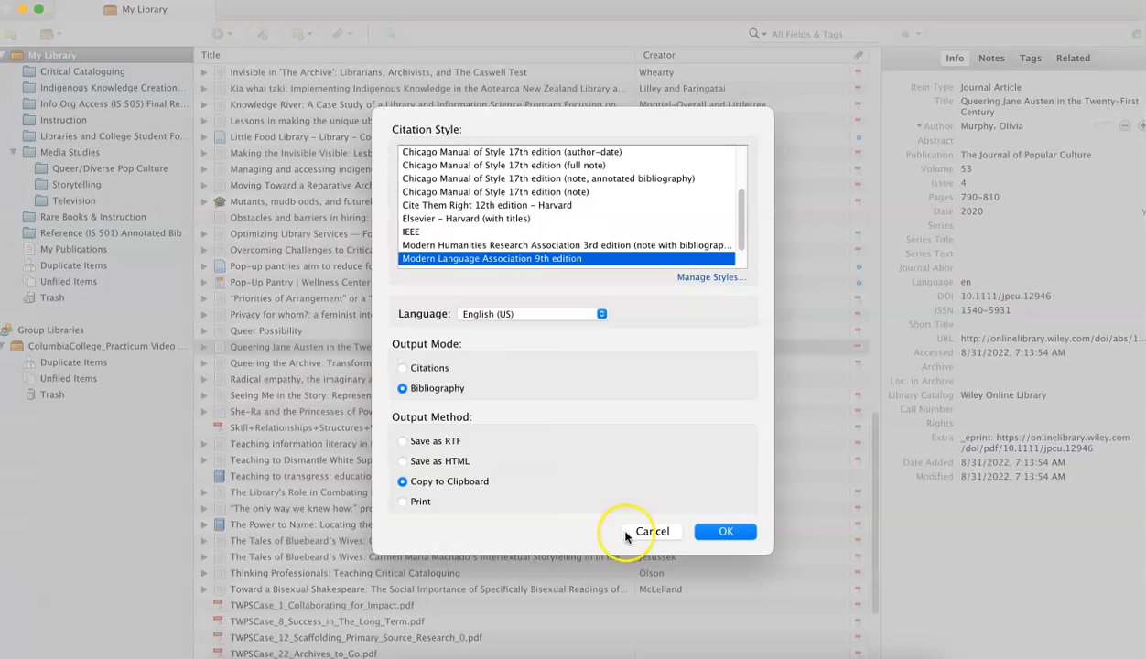
left_click_drag(743, 227, 745, 243)
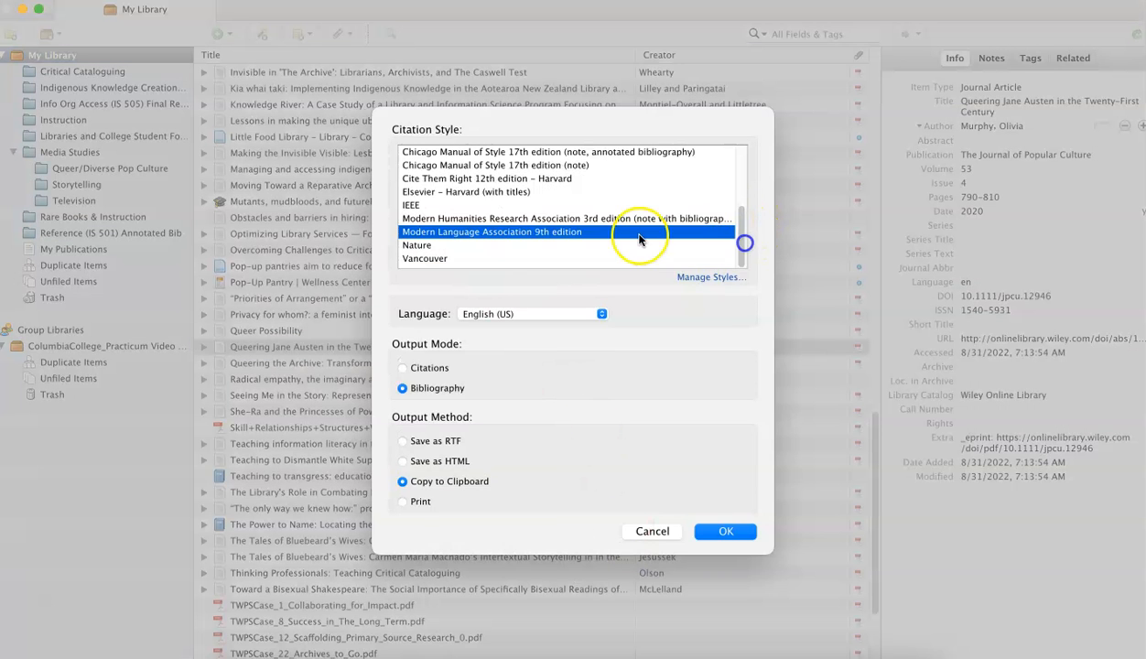
left_click(622, 240)
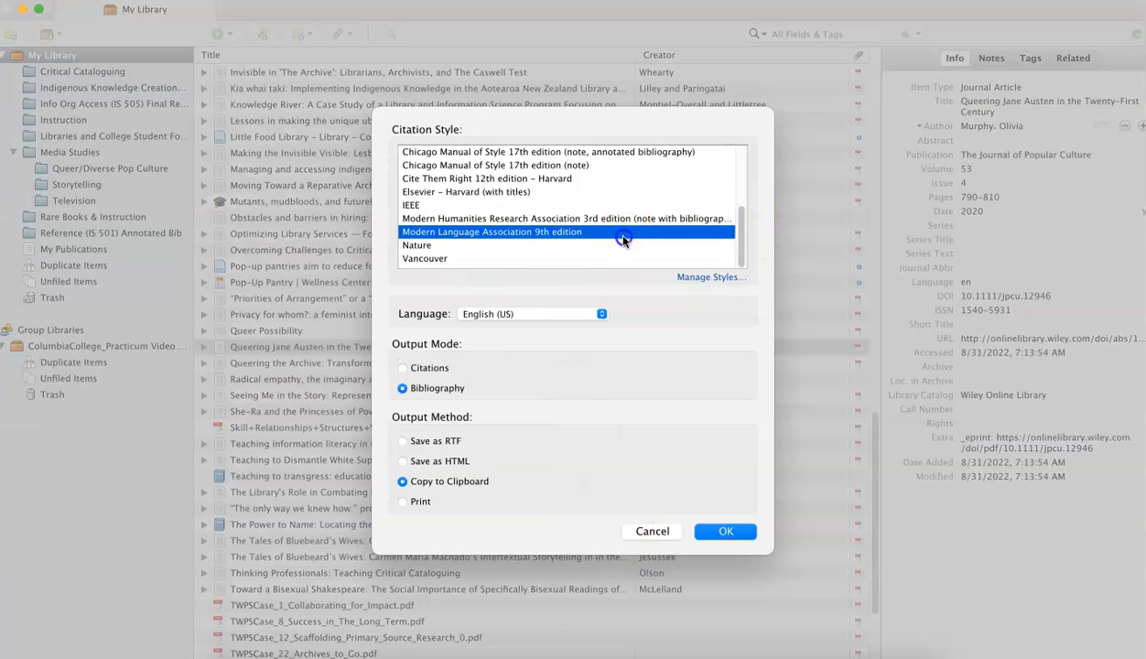
left_click(437, 389)
left_click(727, 533)
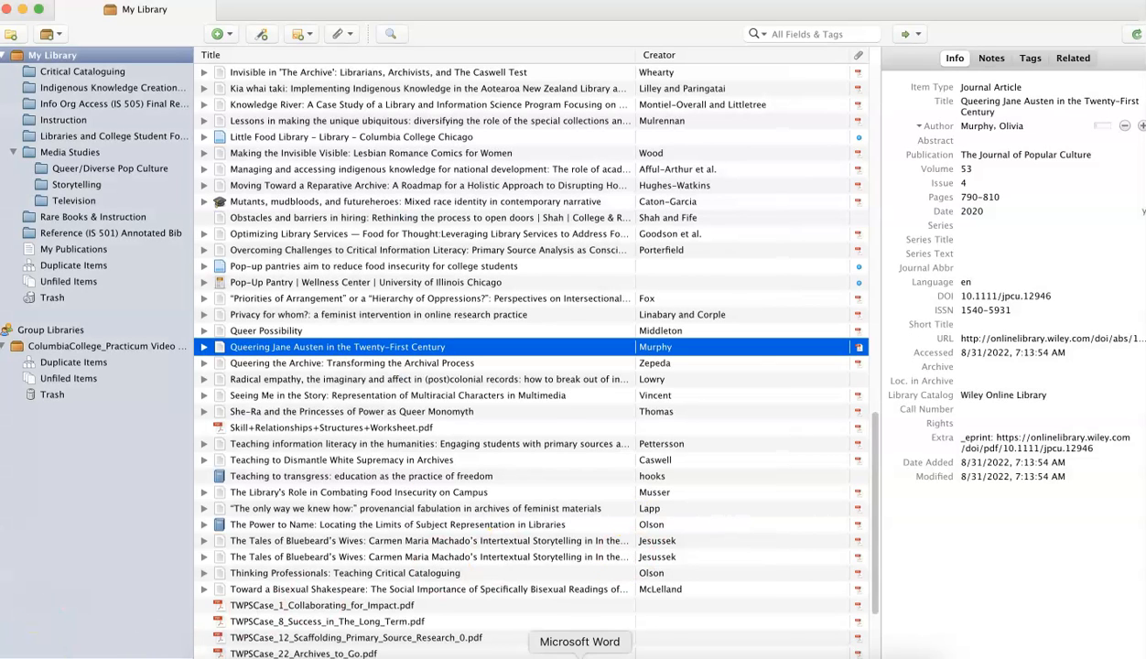
Switch to Microsoft Word and paste the copied article entry under the Bibliography heading in Document2
left_click(579, 655)
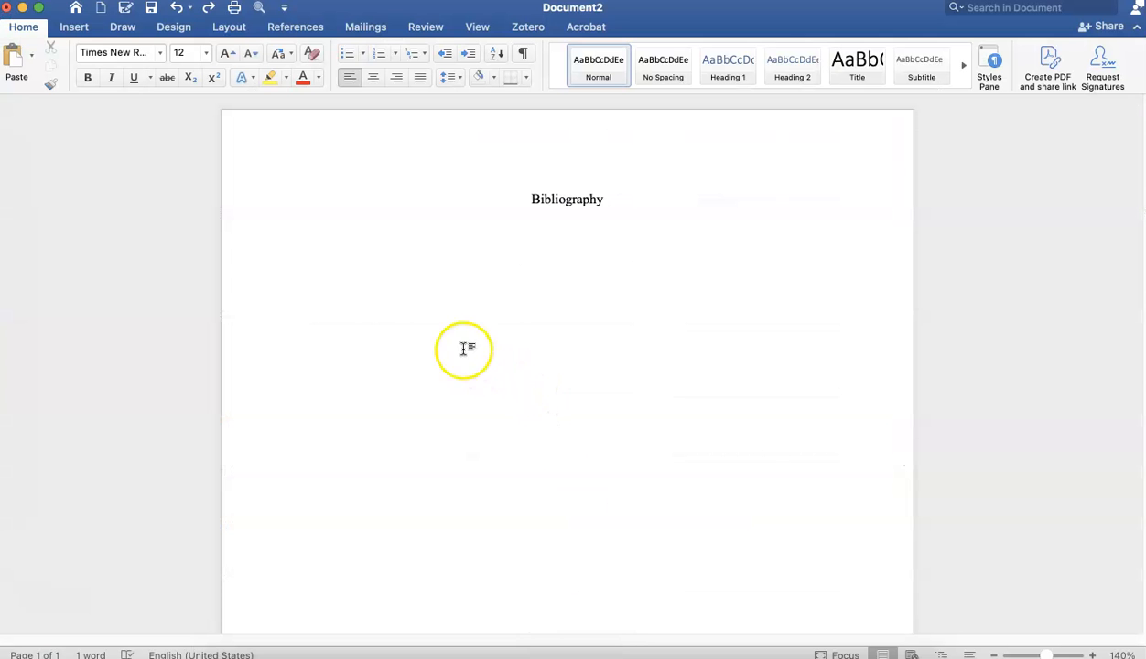
right_click(302, 234)
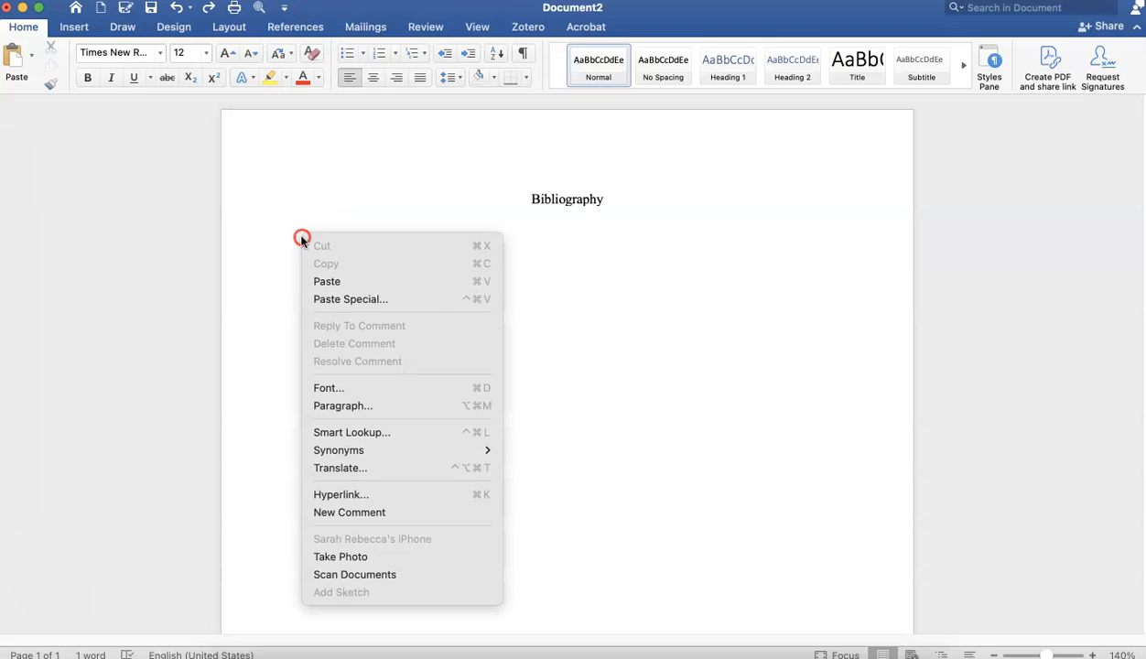
left_click(334, 286)
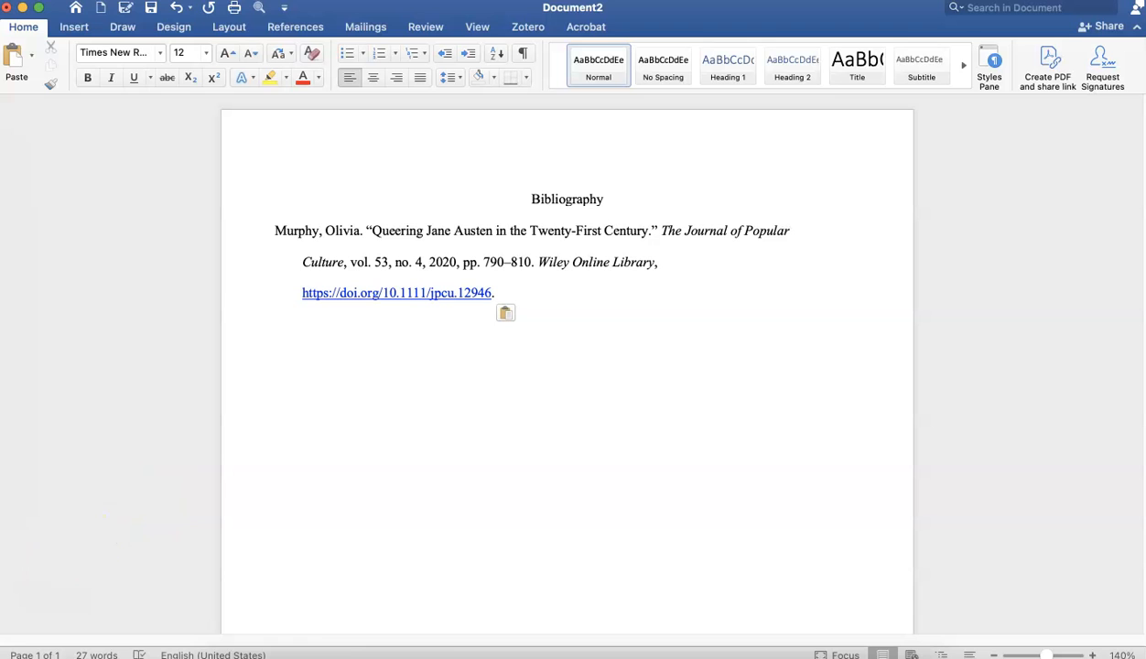
In Zotero, copy a Modern Language Association 9th edition bibliography of the Queering Jane Austen article and the four items below it to the clipboard
key("super+Tab")
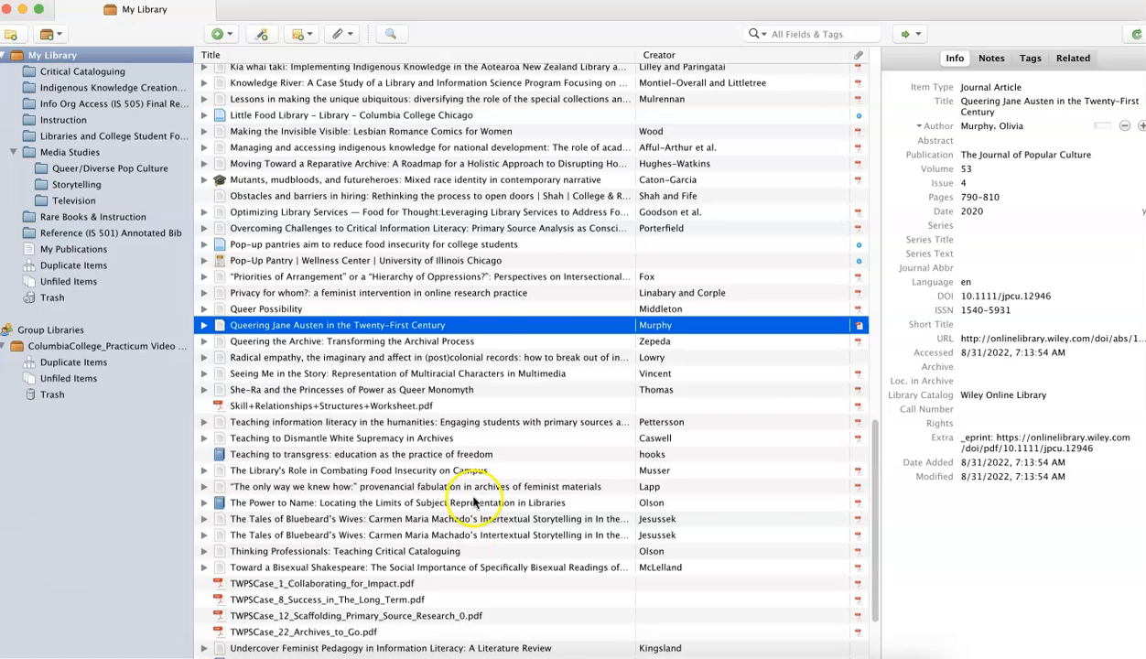
left_click(483, 324)
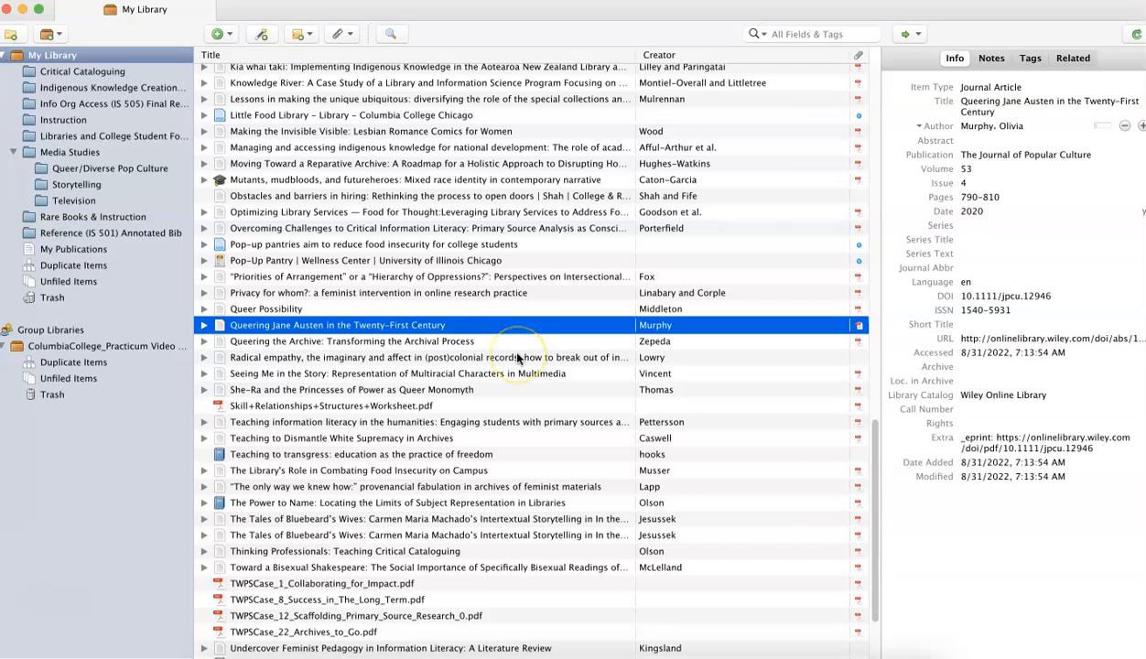
key("shift+Down")
key("shift+Down")
key("shift+Down")
key("shift+Down")
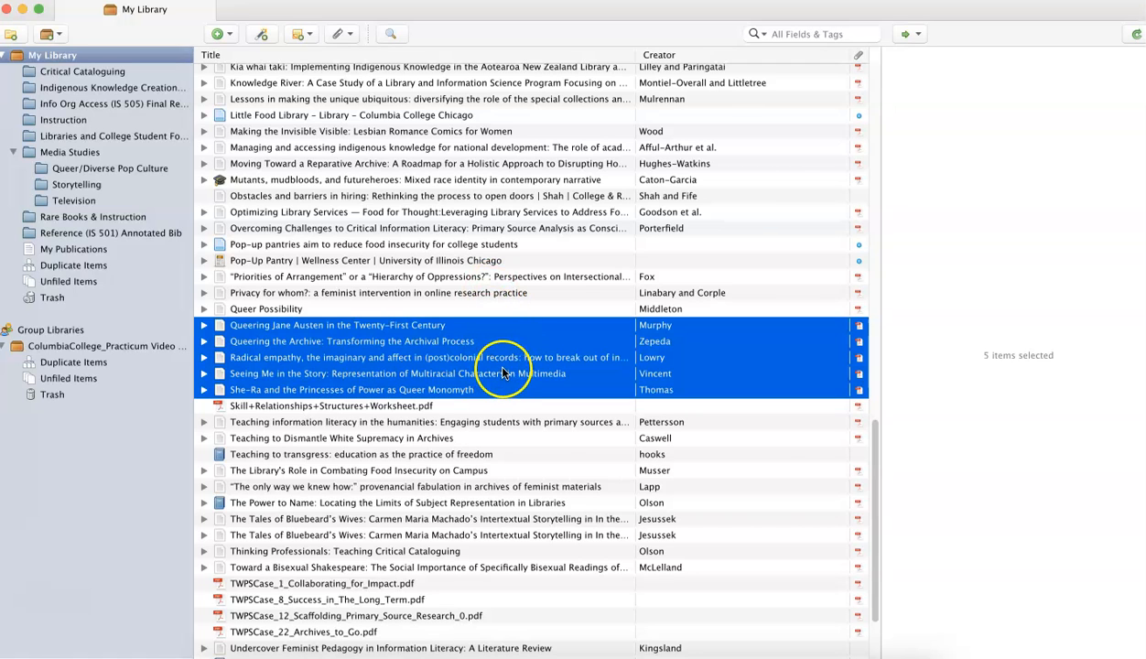
right_click(505, 369)
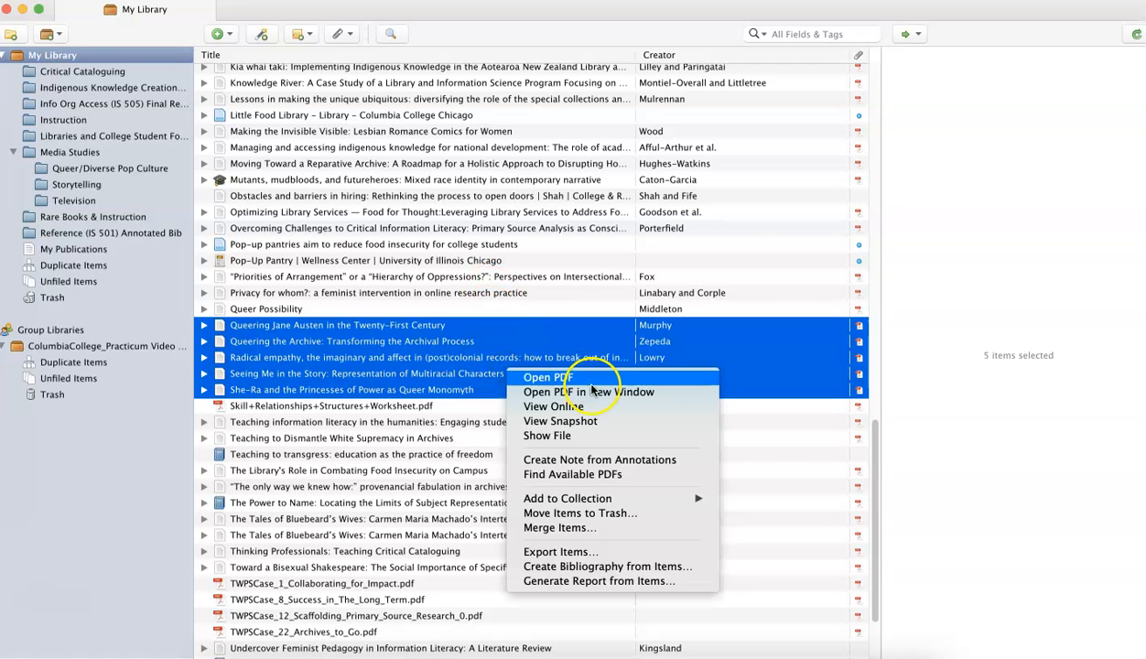
left_click(624, 568)
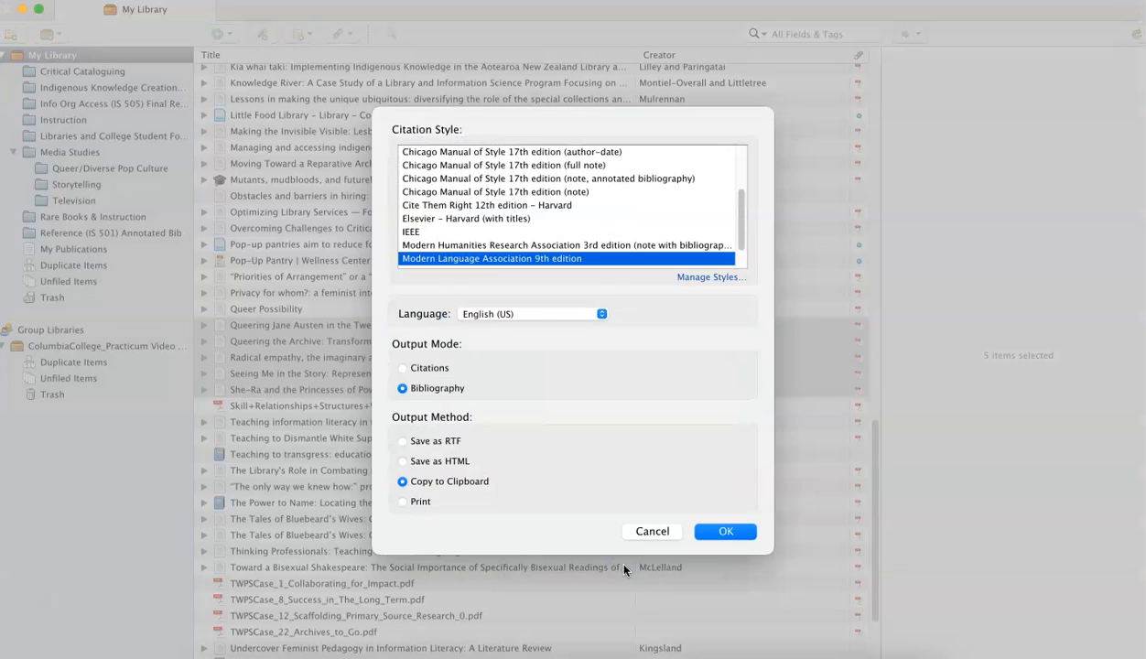
left_click(647, 259)
left_click(452, 390)
left_click(475, 483)
left_click(709, 532)
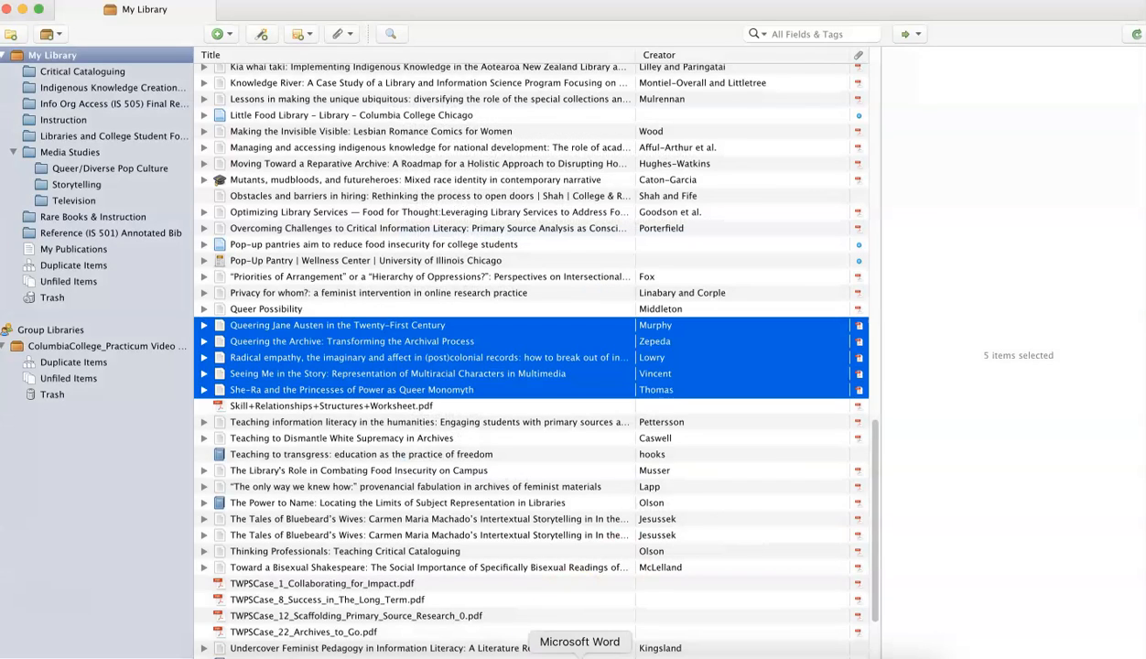
Switch to Microsoft Word and paste the five-item bibliography under the Bibliography heading in Document2
left_click(579, 655)
right_click(478, 326)
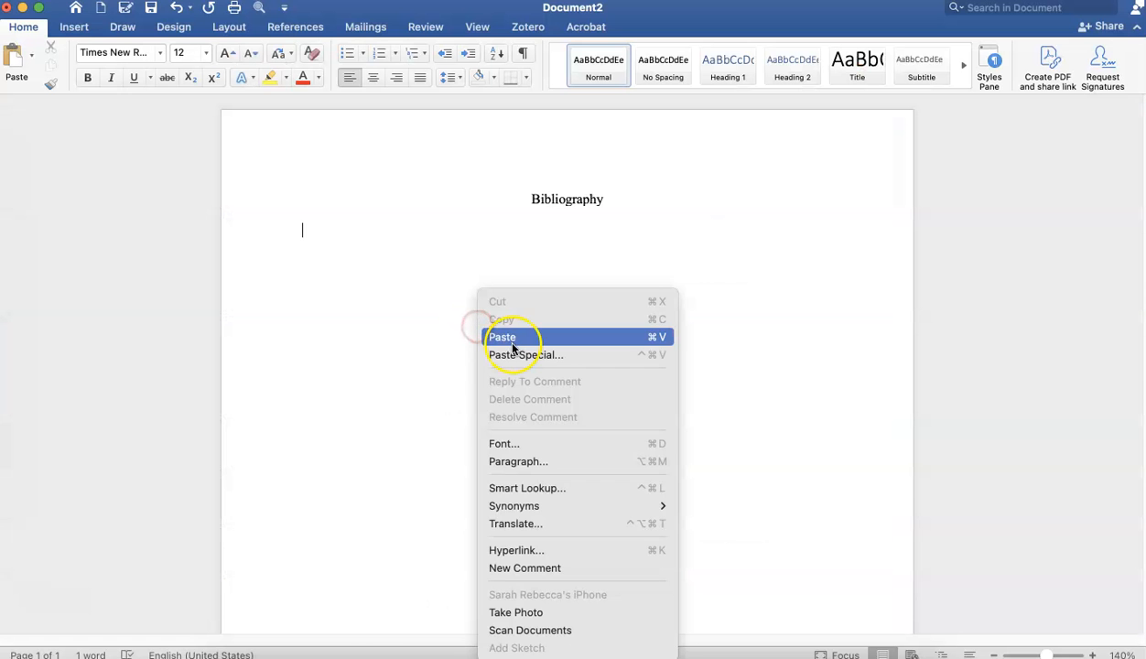
left_click(515, 341)
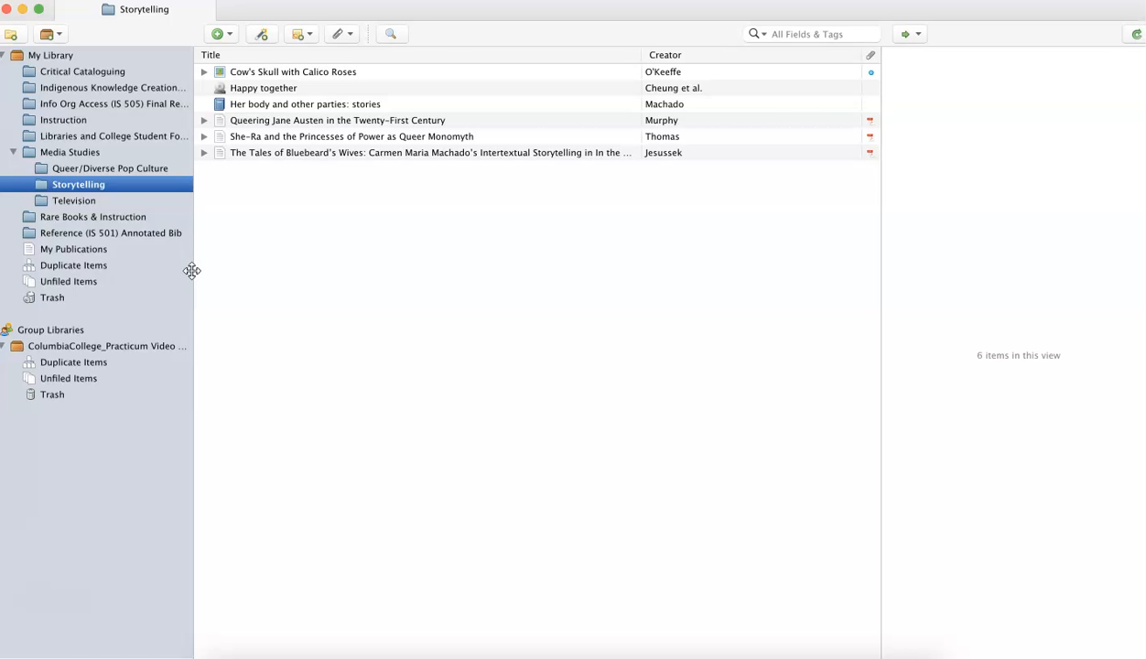
In Zotero, copy a Modern Language Association 9th edition bibliography of the whole Storytelling collection to the clipboard
right_click(151, 183)
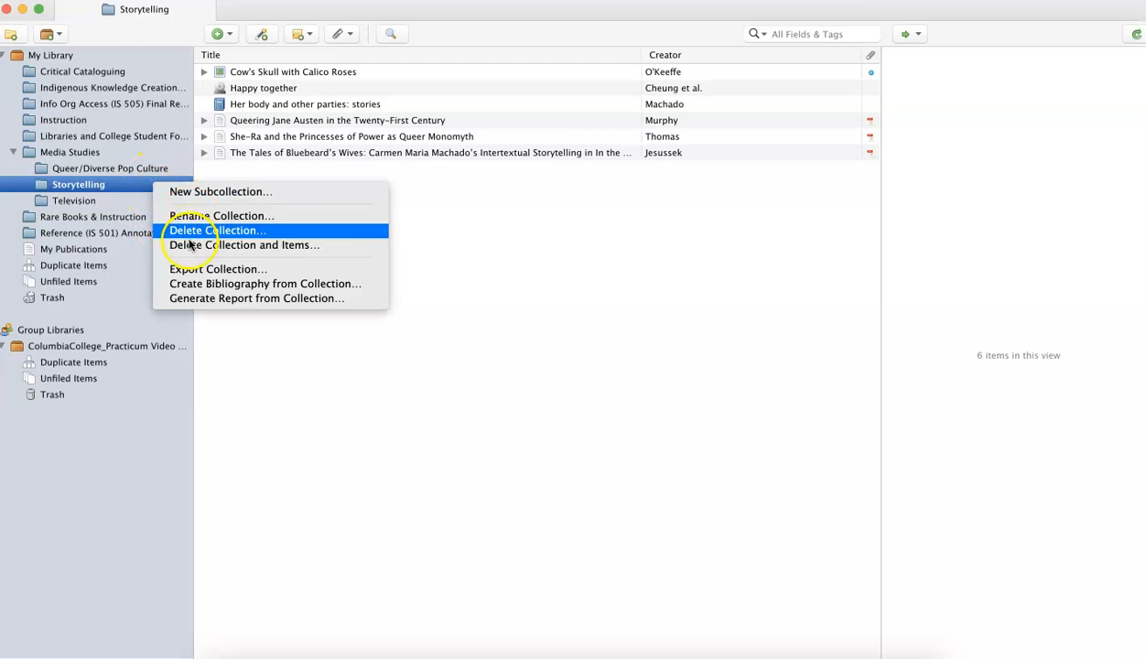
left_click(190, 284)
right_click(169, 184)
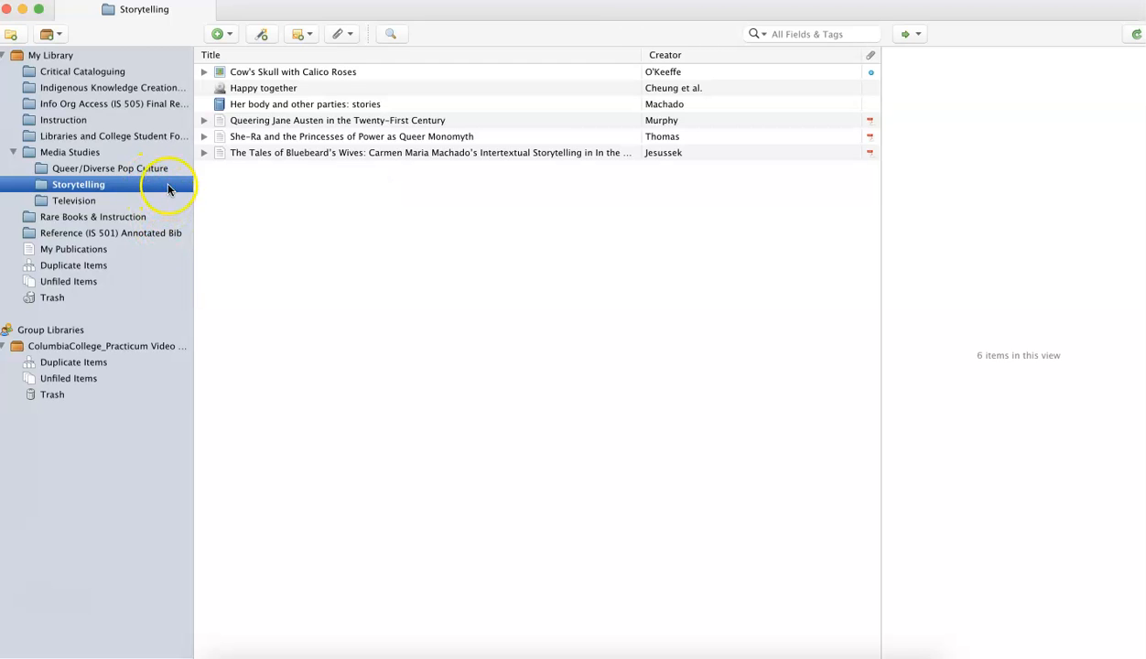
left_click(194, 289)
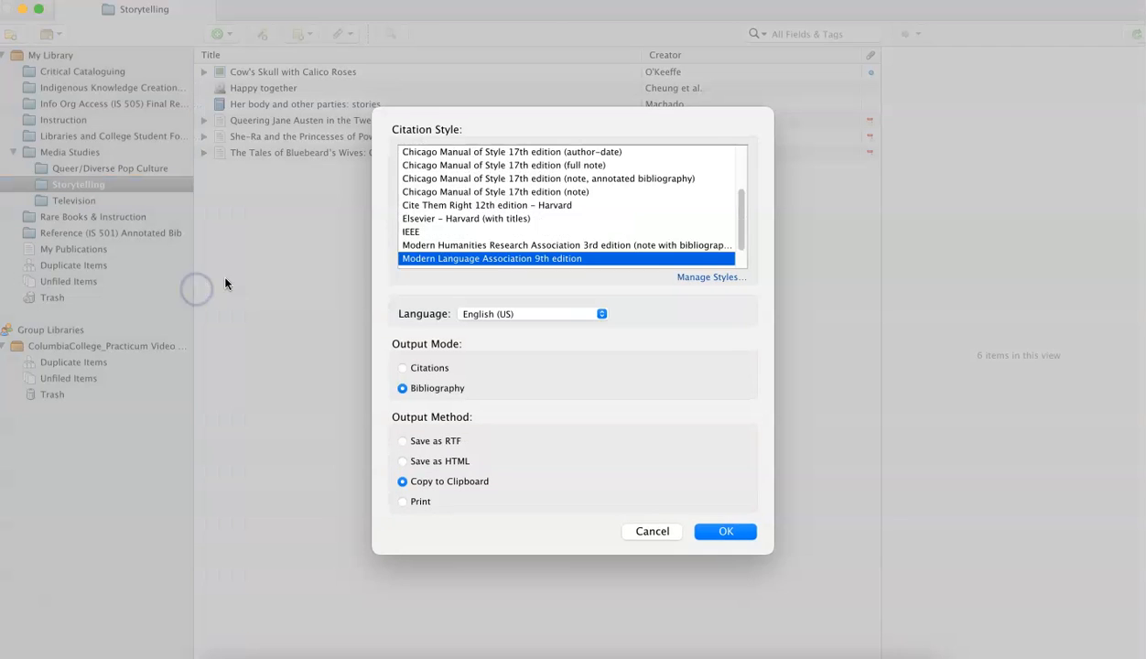
scroll(448, 257, "down", 2)
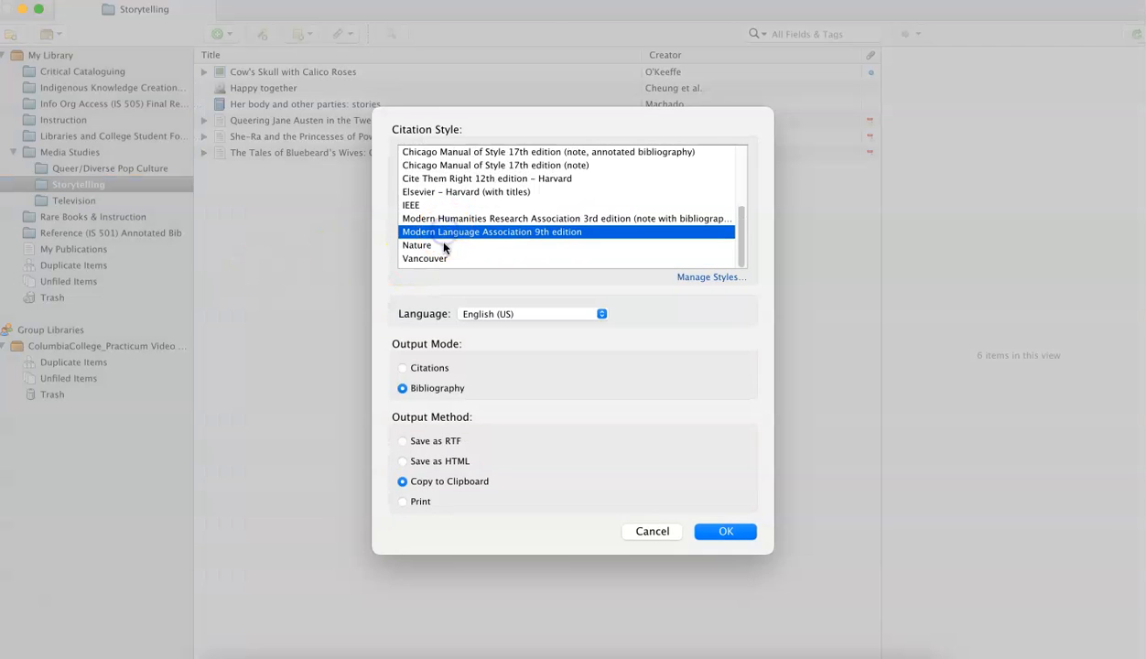
left_click(432, 385)
left_click(440, 491)
left_click(700, 527)
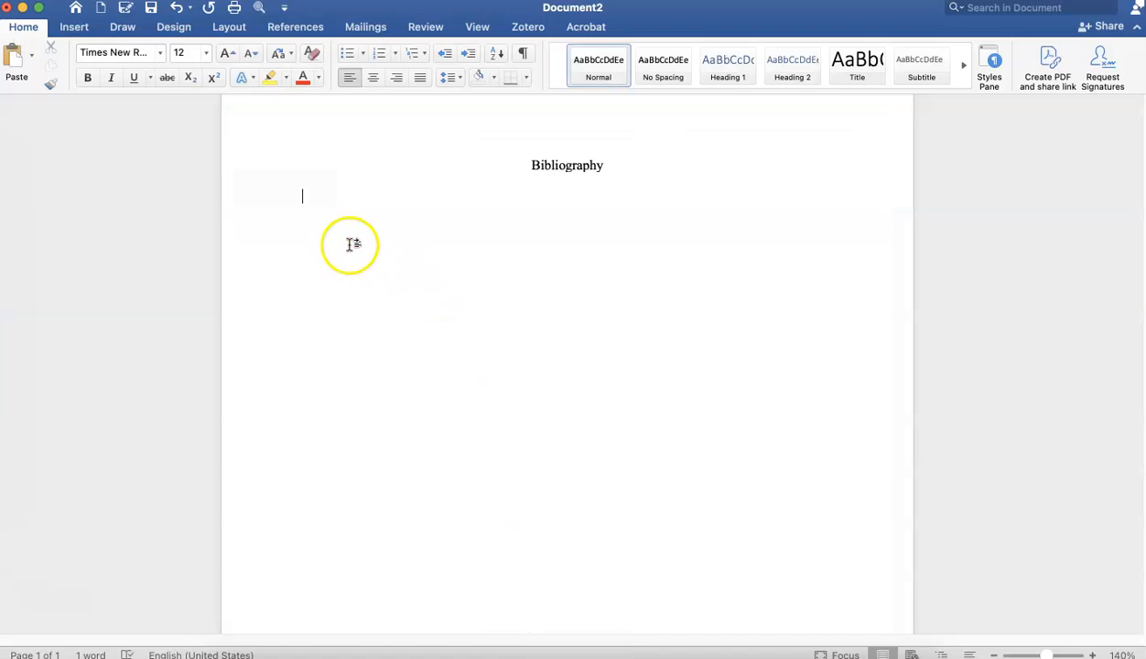
Paste the Storytelling collection's bibliography under the Bibliography heading in Document2 in Microsoft Word
right_click(329, 213)
left_click(356, 260)
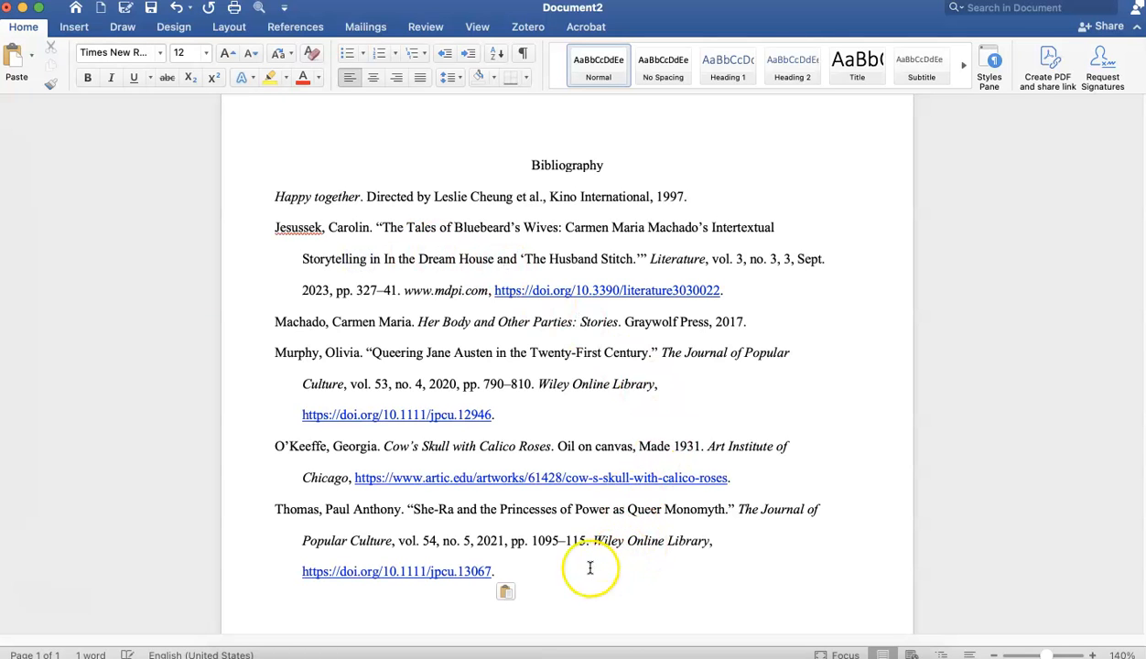
scroll(174, 445, "down", 1)
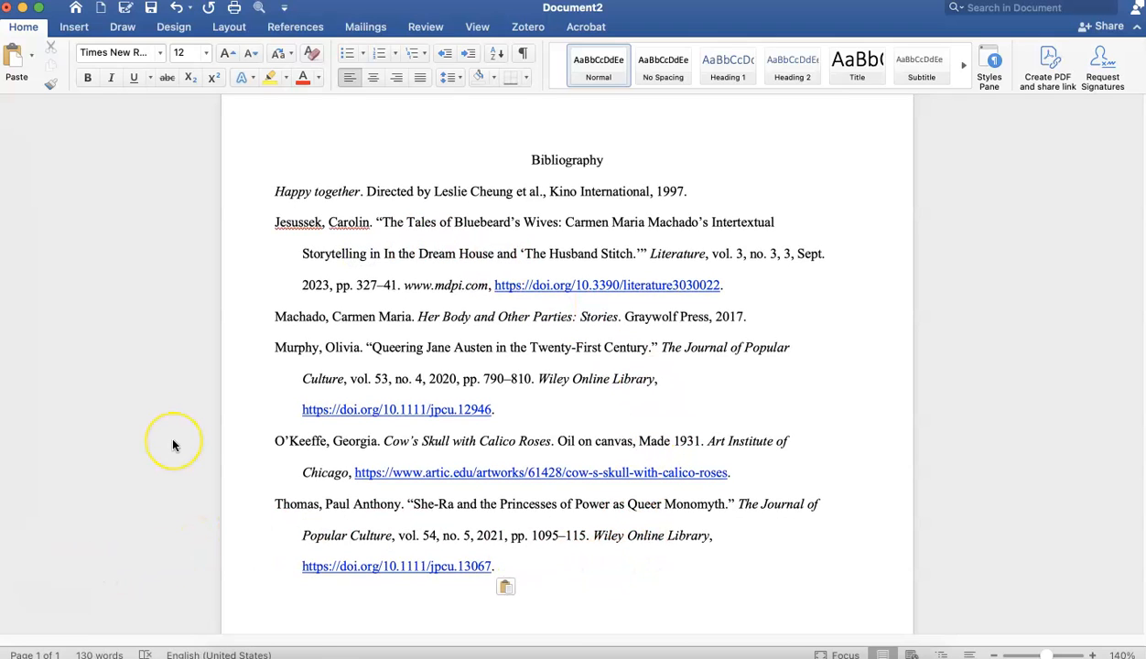